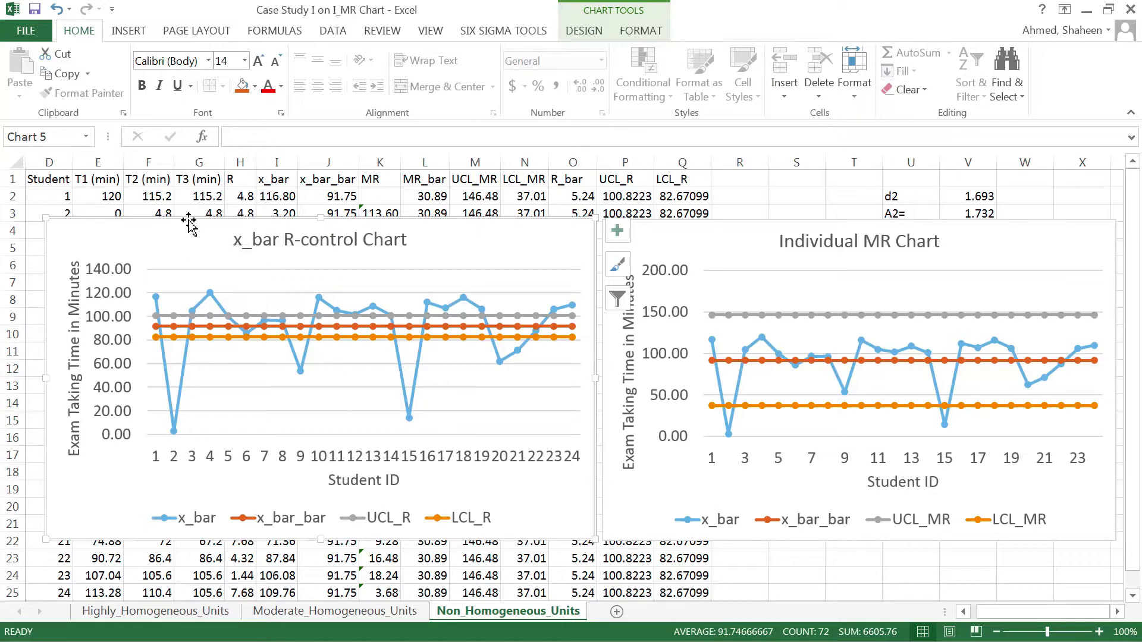
- Move the x_bar R-control chart down and select student 1's ID and T1–T3 exam times
left_click_drag(191, 224, 190, 259)
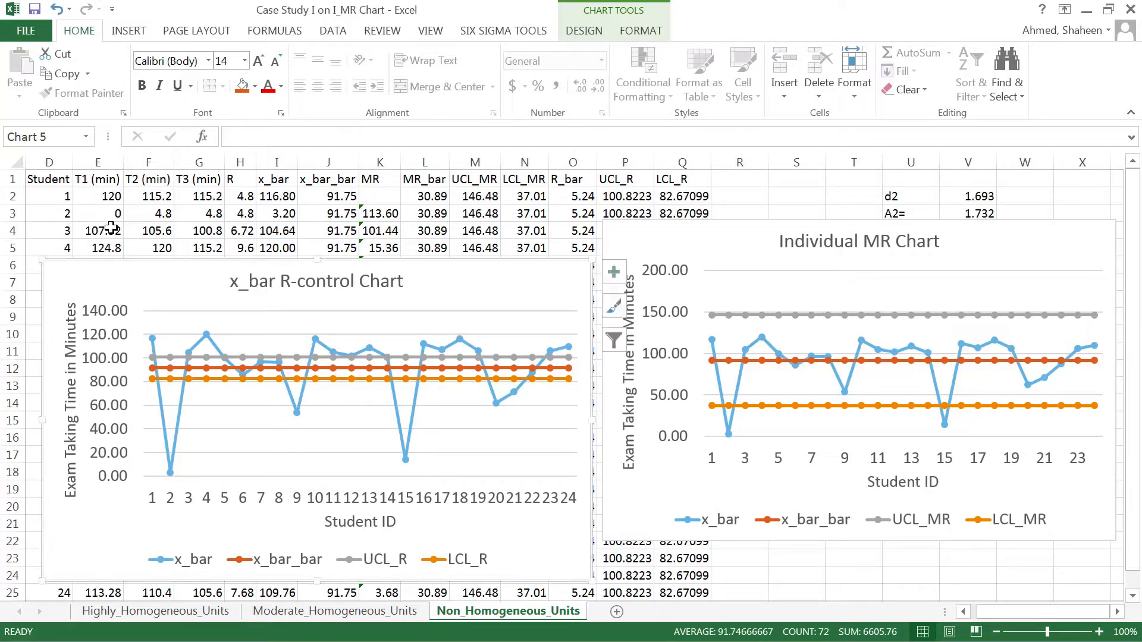
left_click_drag(106, 197, 200, 197)
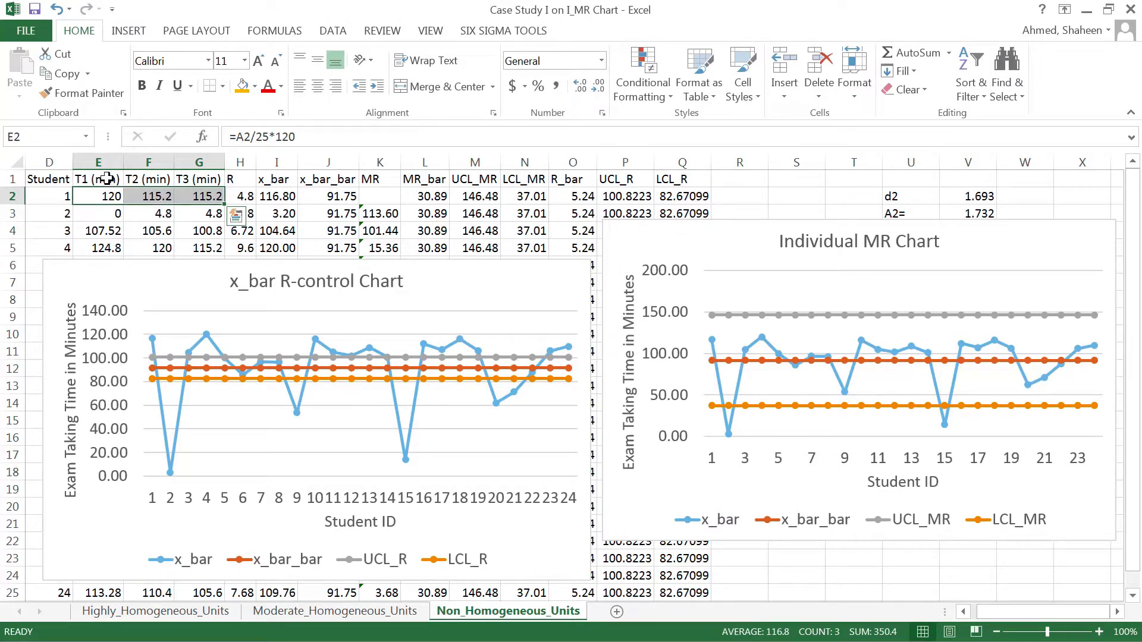
left_click(98, 162)
left_click(149, 161)
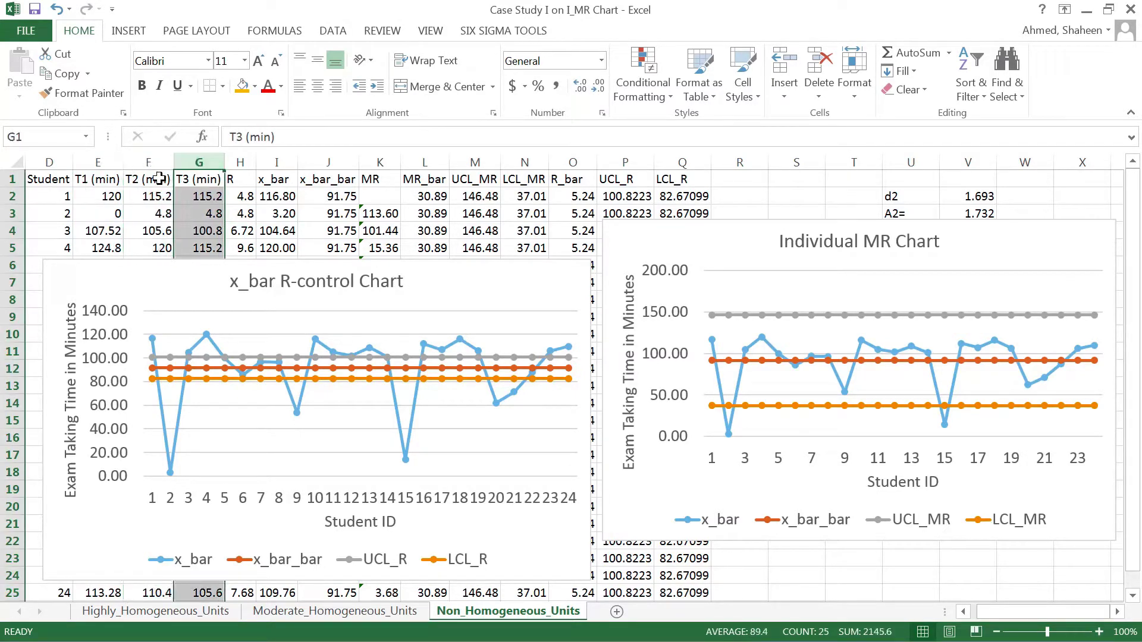
left_click_drag(59, 196, 198, 193)
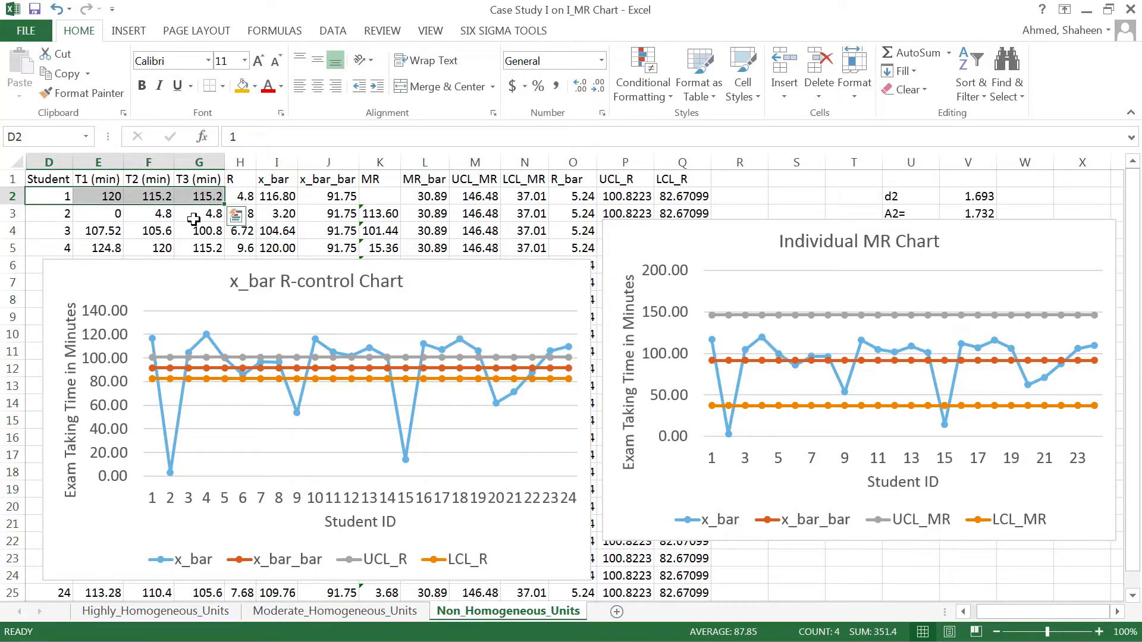
- Inspect the next students' exam times in rows 2–4, then nudge the chart slightly back up
left_click_drag(113, 198, 196, 215)
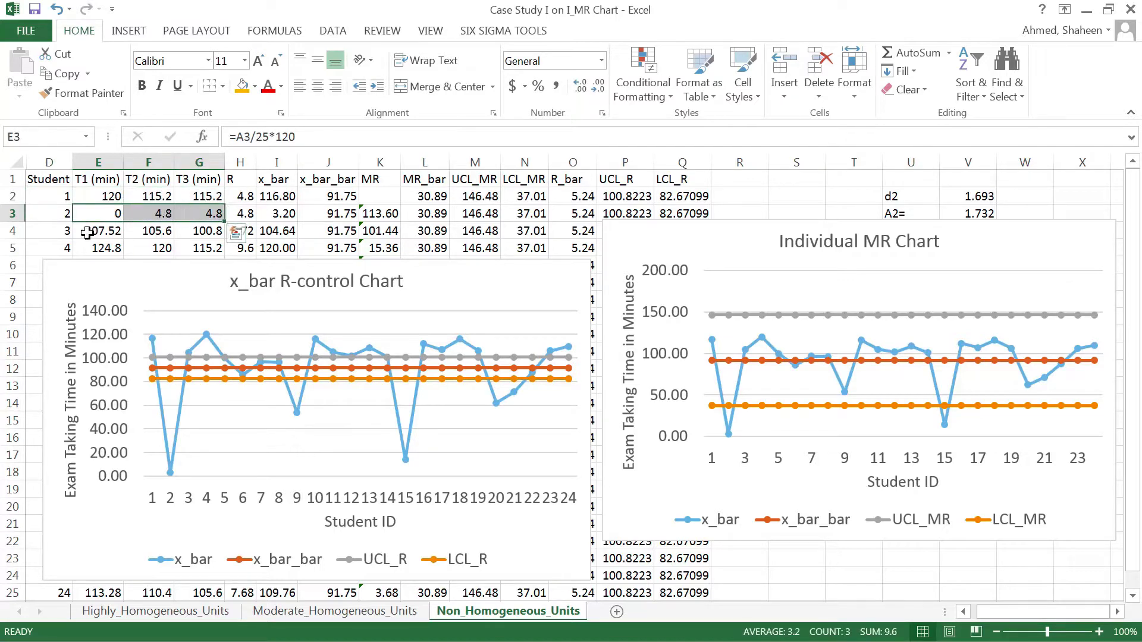
left_click_drag(88, 232, 193, 220)
scroll(191, 211, "down", 1)
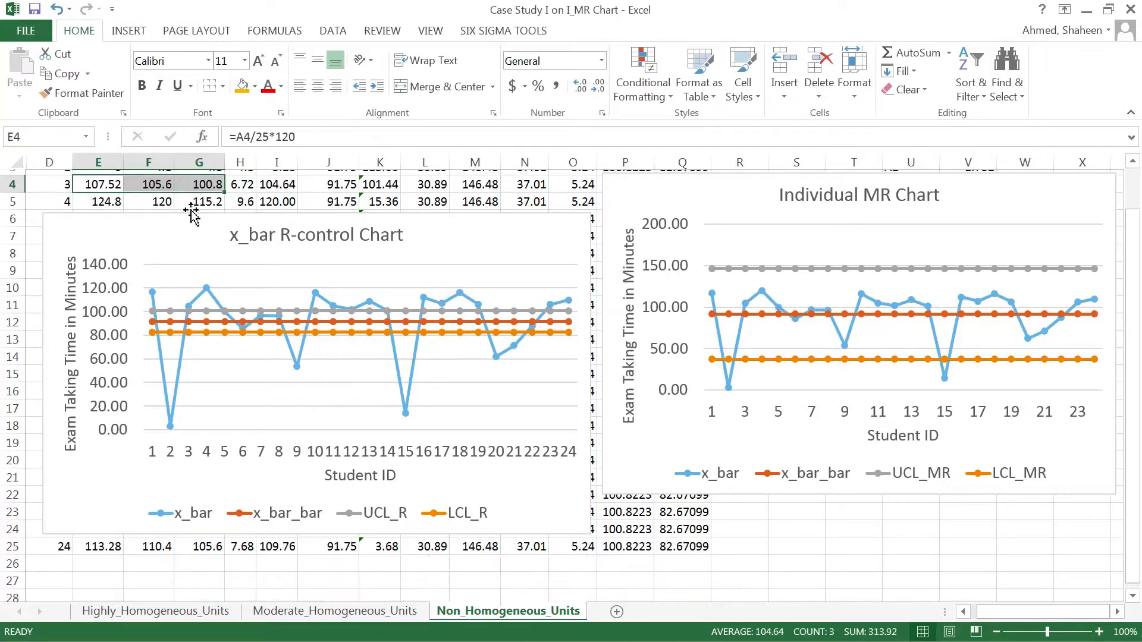
scroll(255, 225, "up", 1)
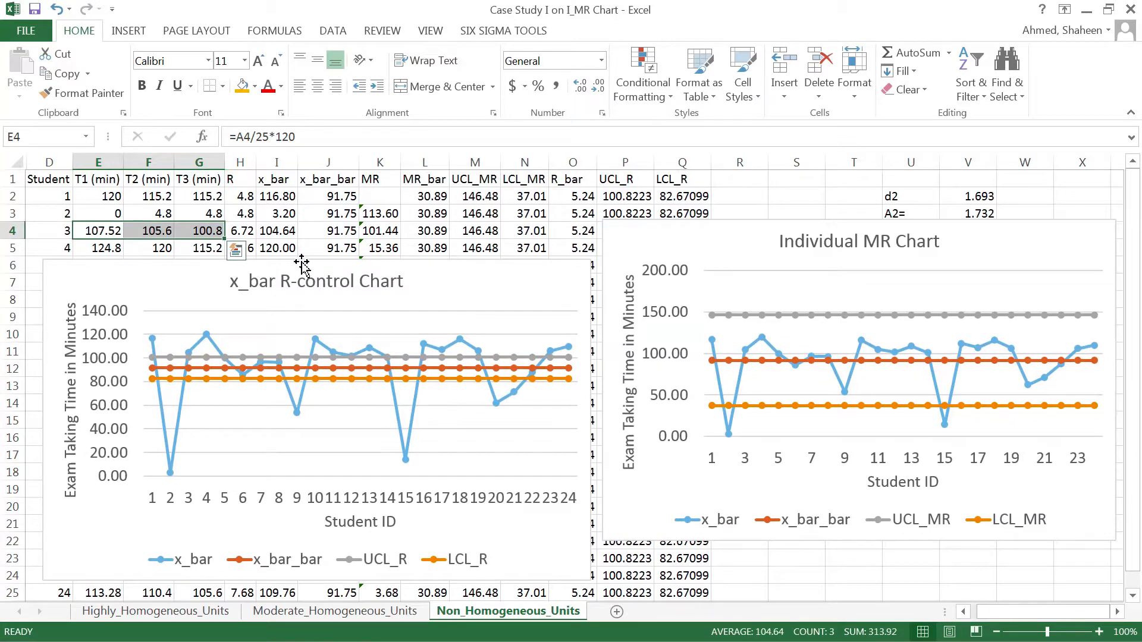
left_click_drag(298, 261, 298, 209)
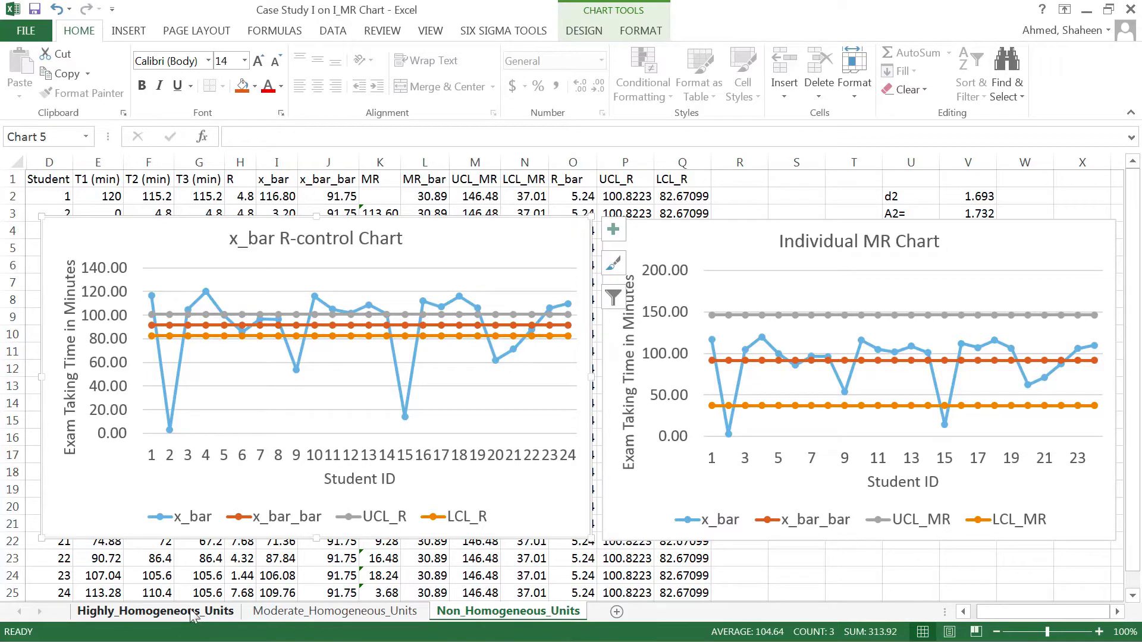
- Look over the Highly_Homogeneous_Units control chart points, then bring up Moderate_Homogeneous_Units
left_click(160, 616)
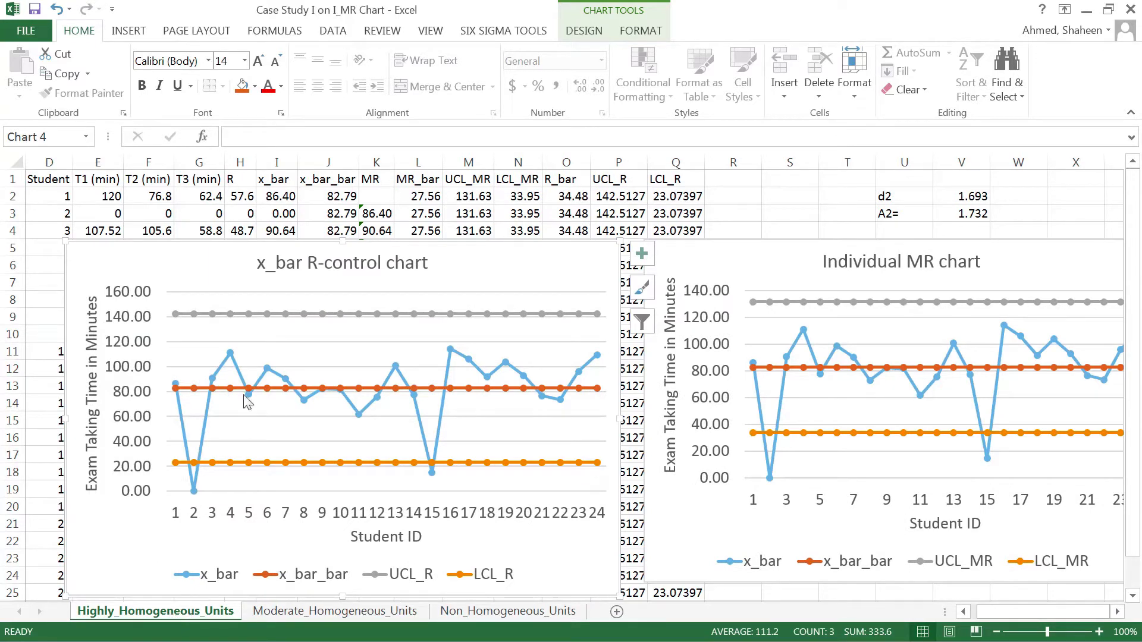
mouse_move(244, 402)
mouse_move(397, 468)
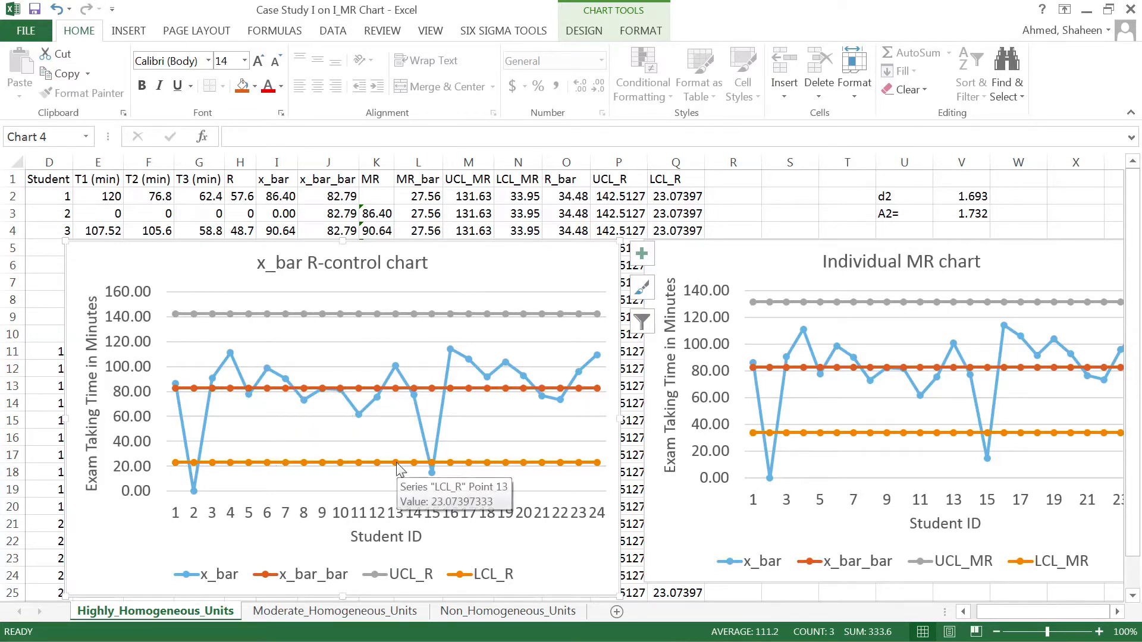
left_click(322, 612)
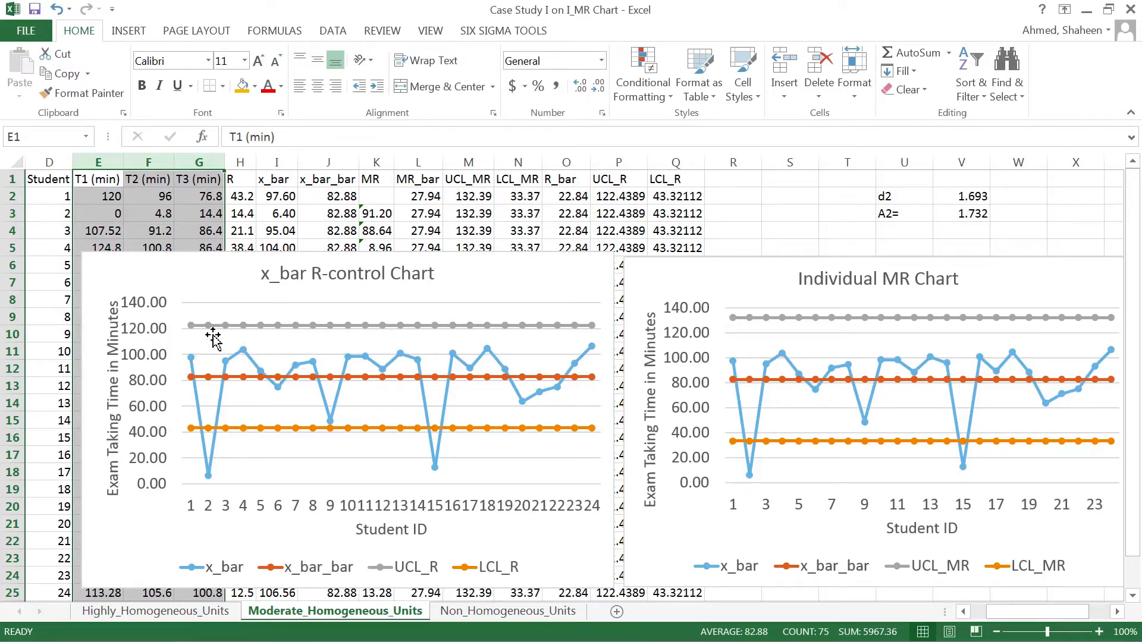
- View the UCL_R and LCL_R series formulas on Moderate_Homogeneous_Units and Non_Homogeneous_Units
left_click(231, 326)
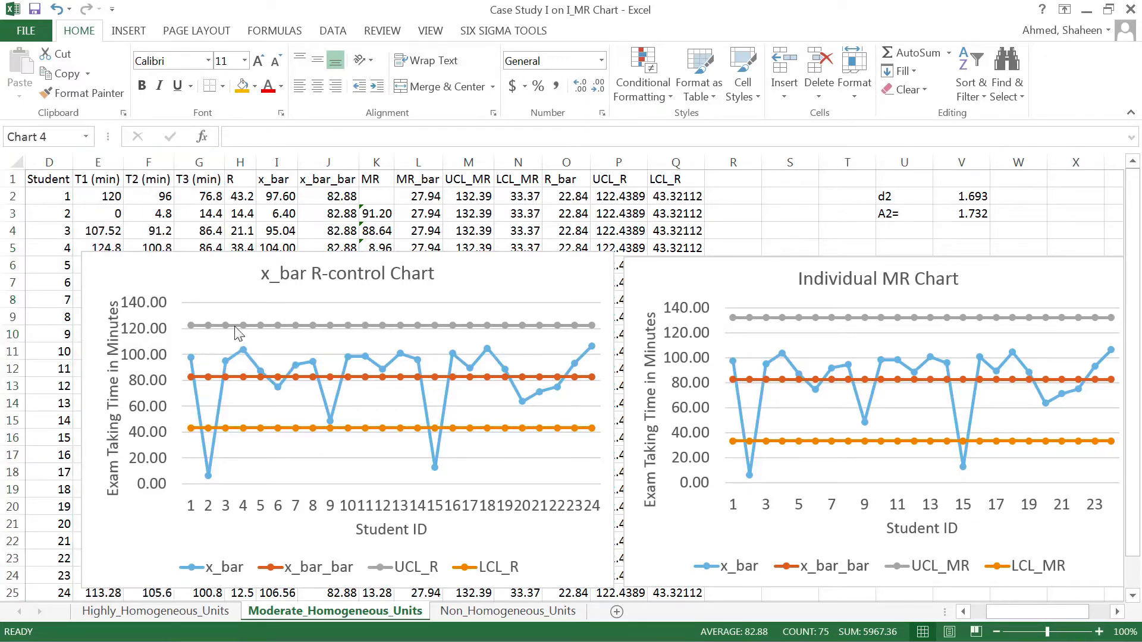
left_click(304, 430)
left_click(504, 615)
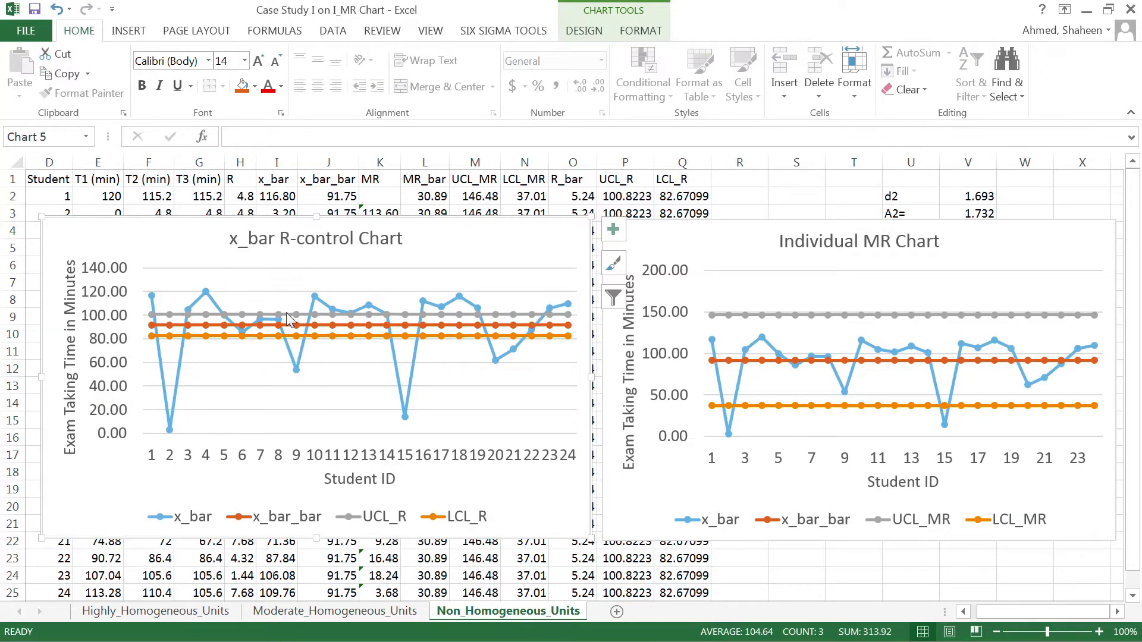
mouse_move(289, 319)
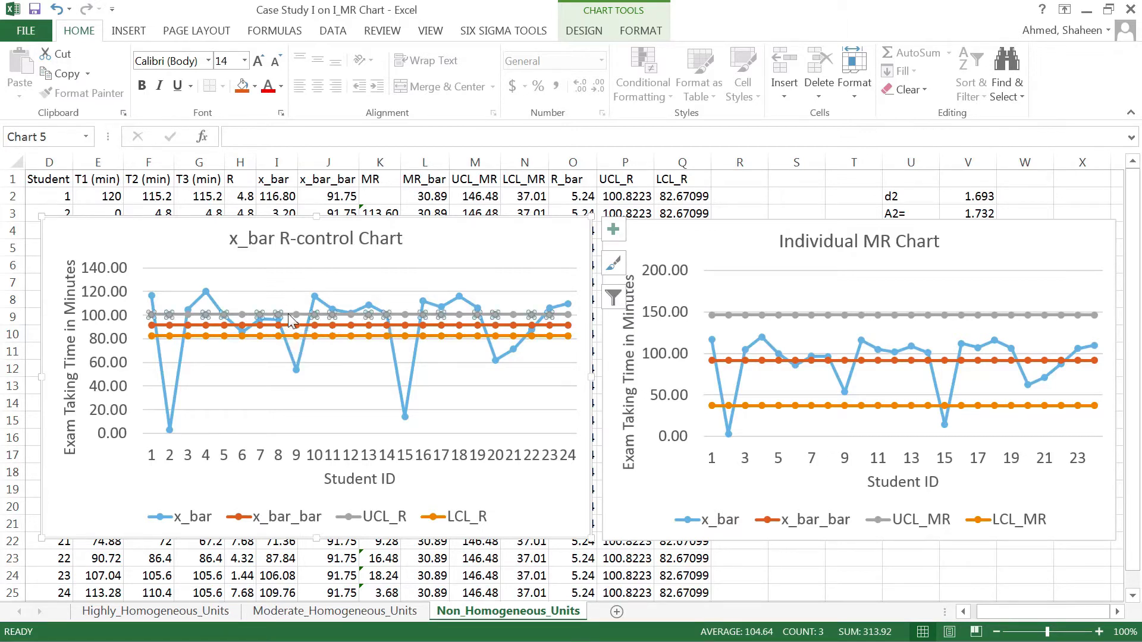
left_click(290, 319)
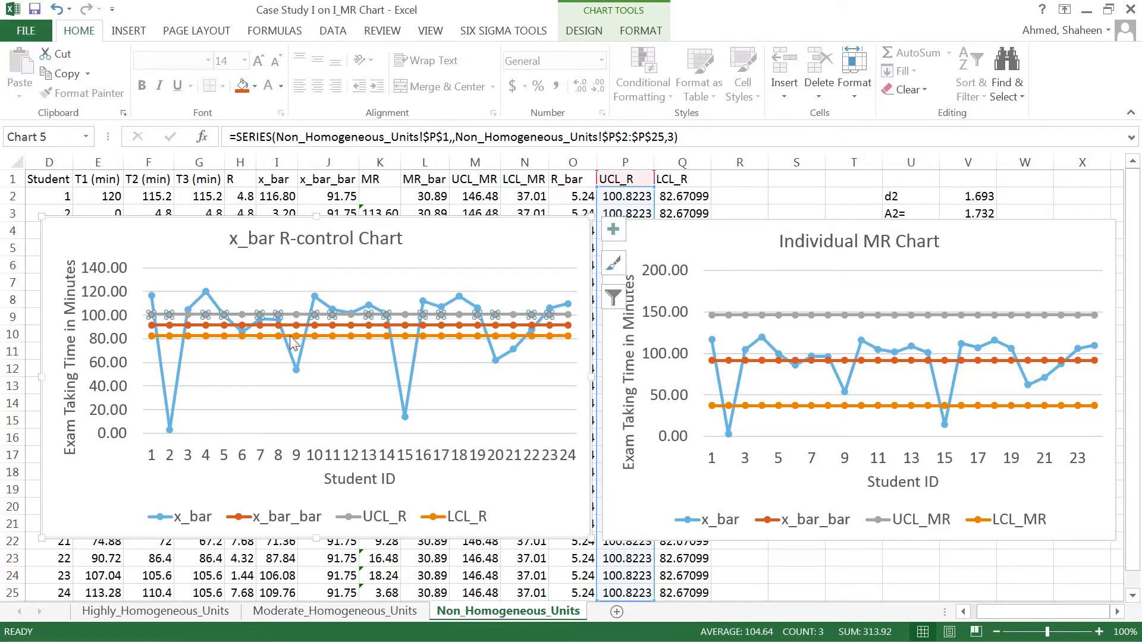
left_click(290, 337)
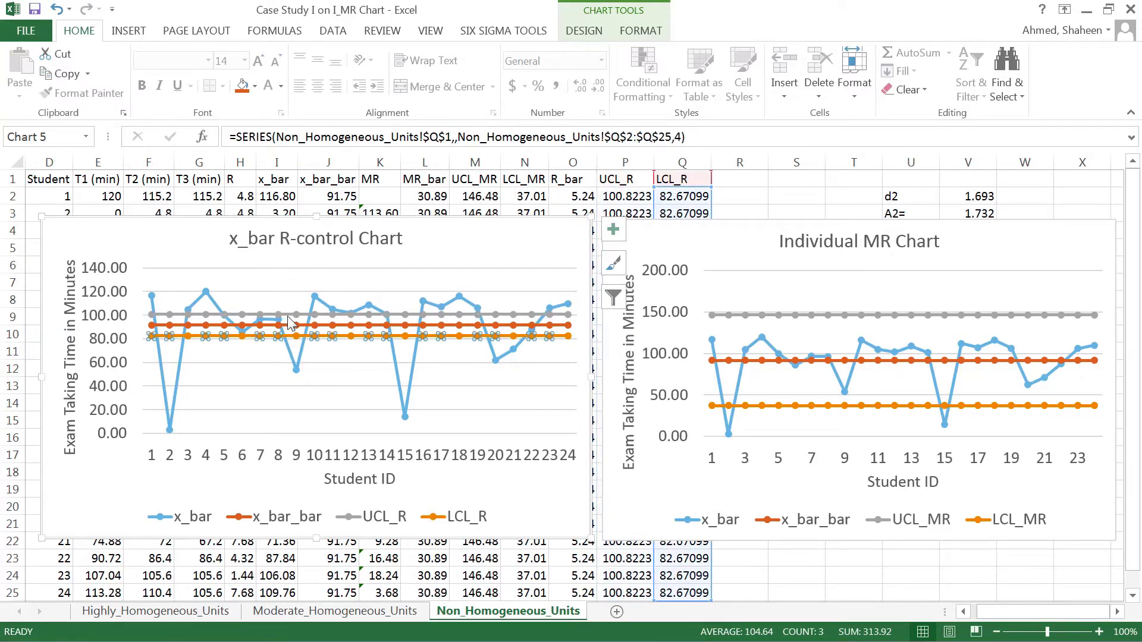
left_click(290, 315)
- On Highly_Homogeneous_Units, inspect the UCL_R (142.51) and LCL_R (23.07) series
left_click(155, 611)
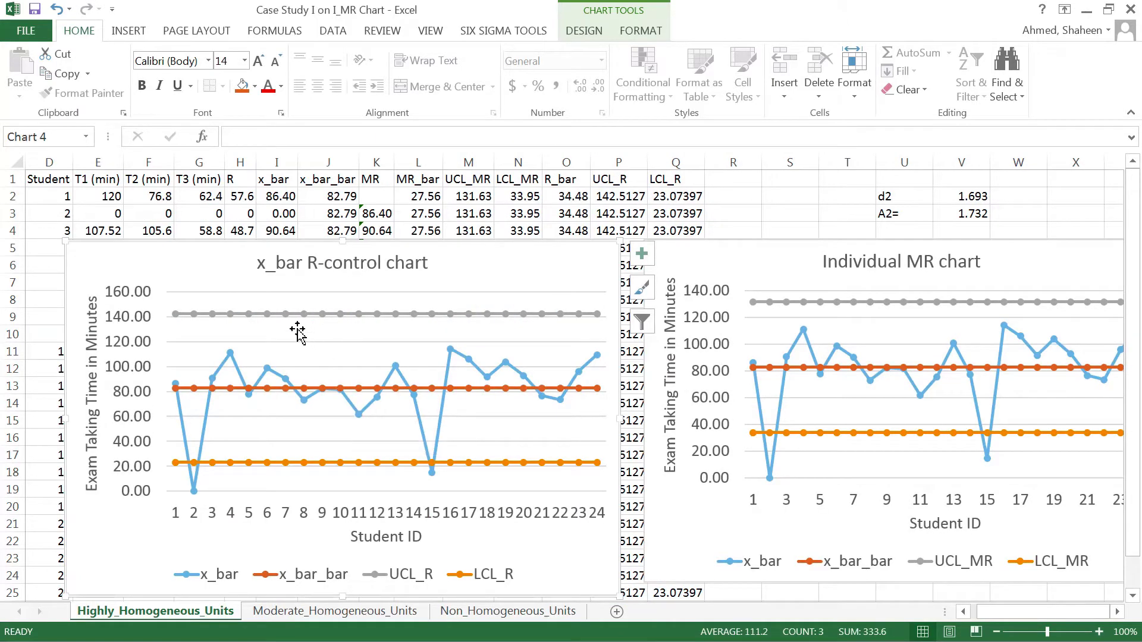
left_click(300, 314)
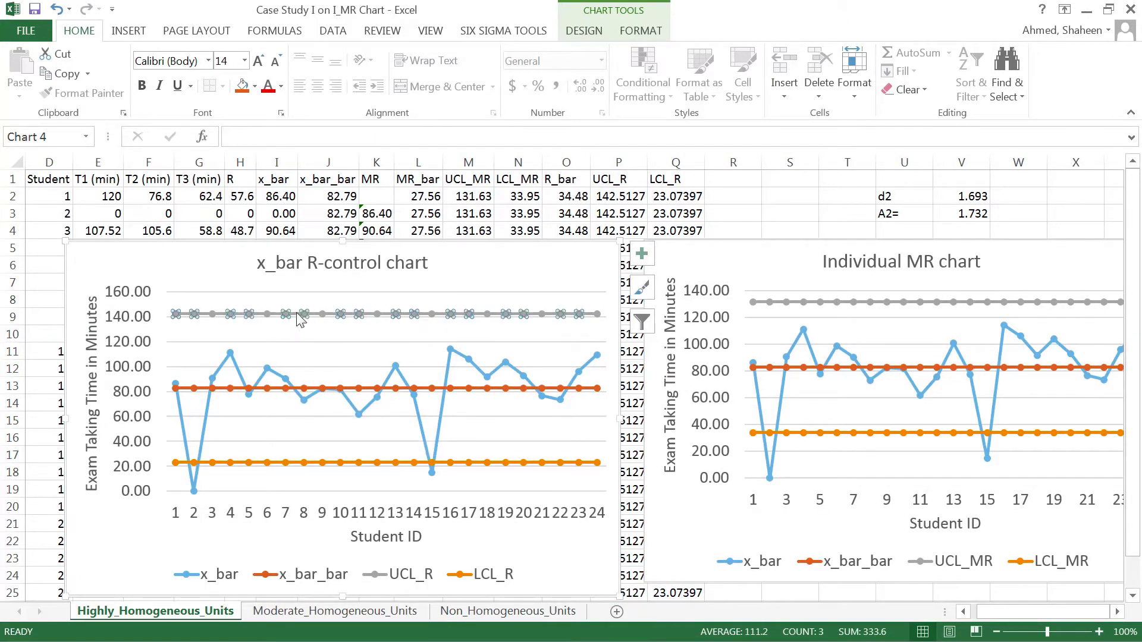
left_click(317, 462)
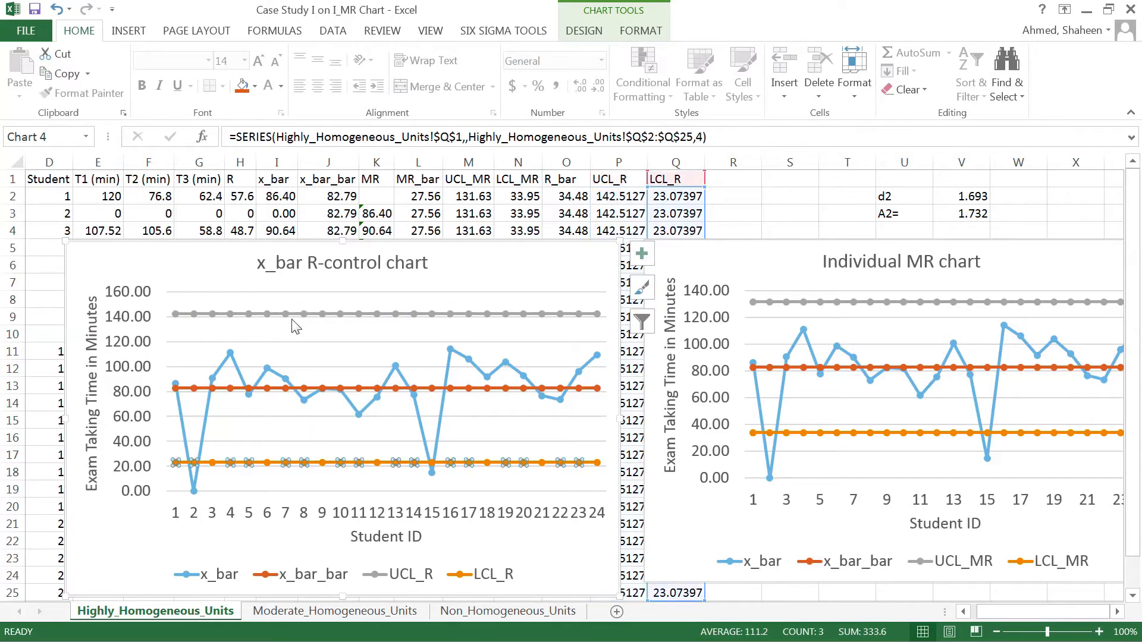
left_click_drag(119, 198, 208, 198)
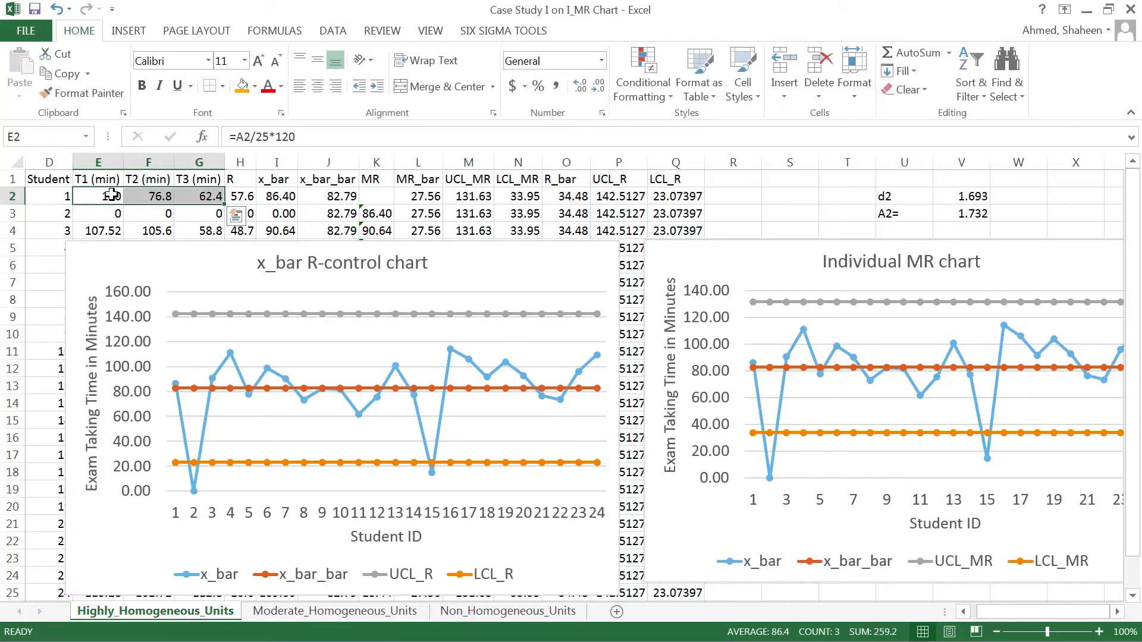
left_click(156, 196)
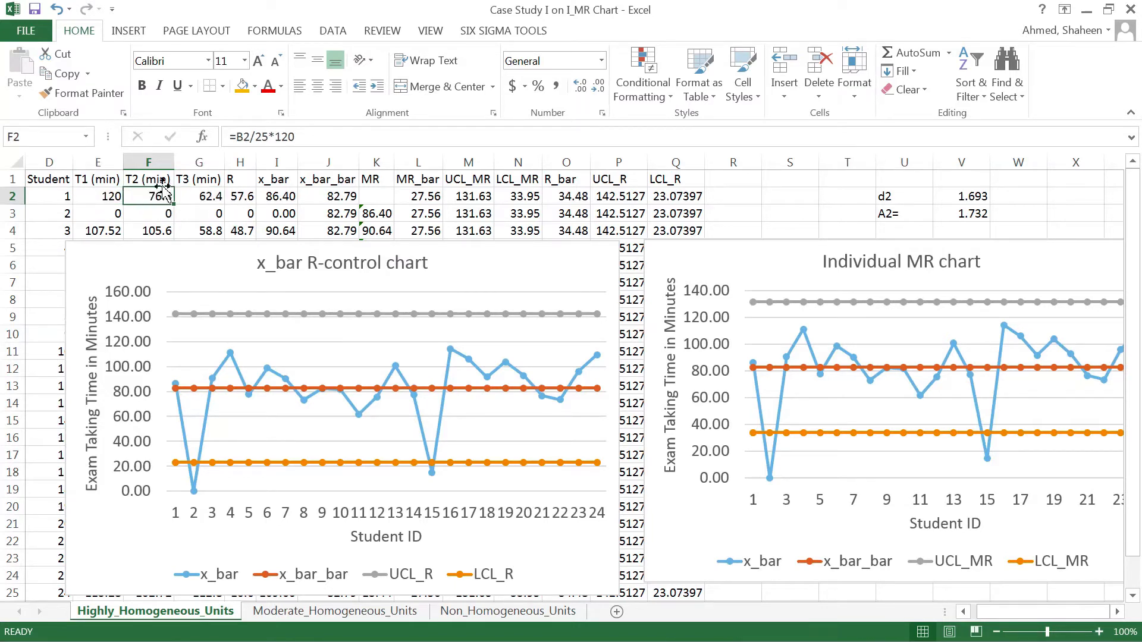
left_click(208, 198)
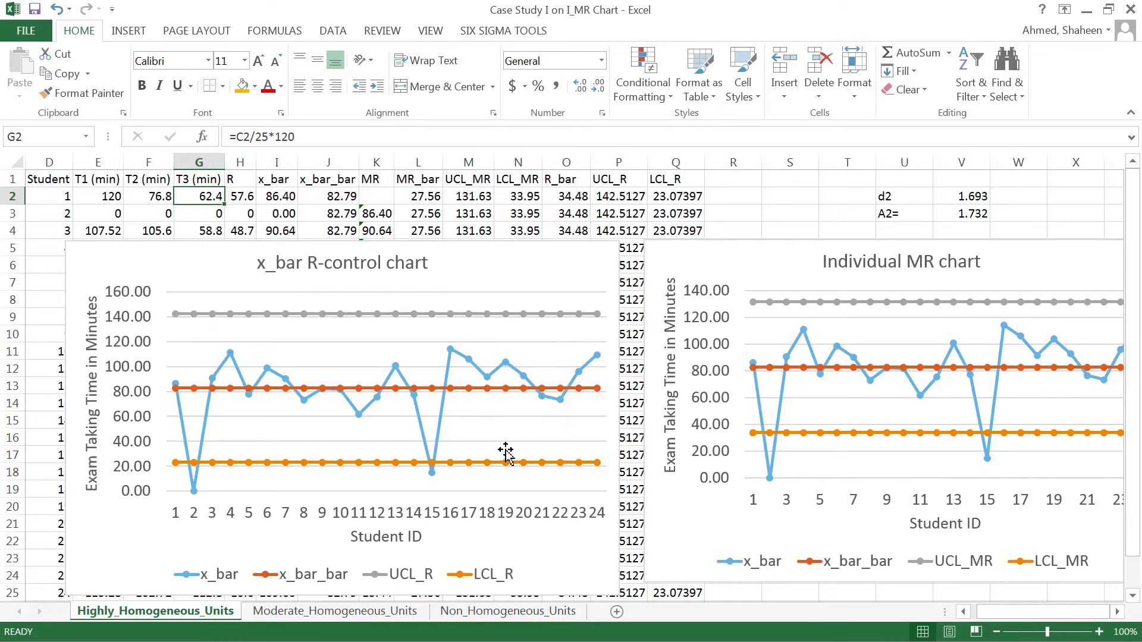
left_click(334, 610)
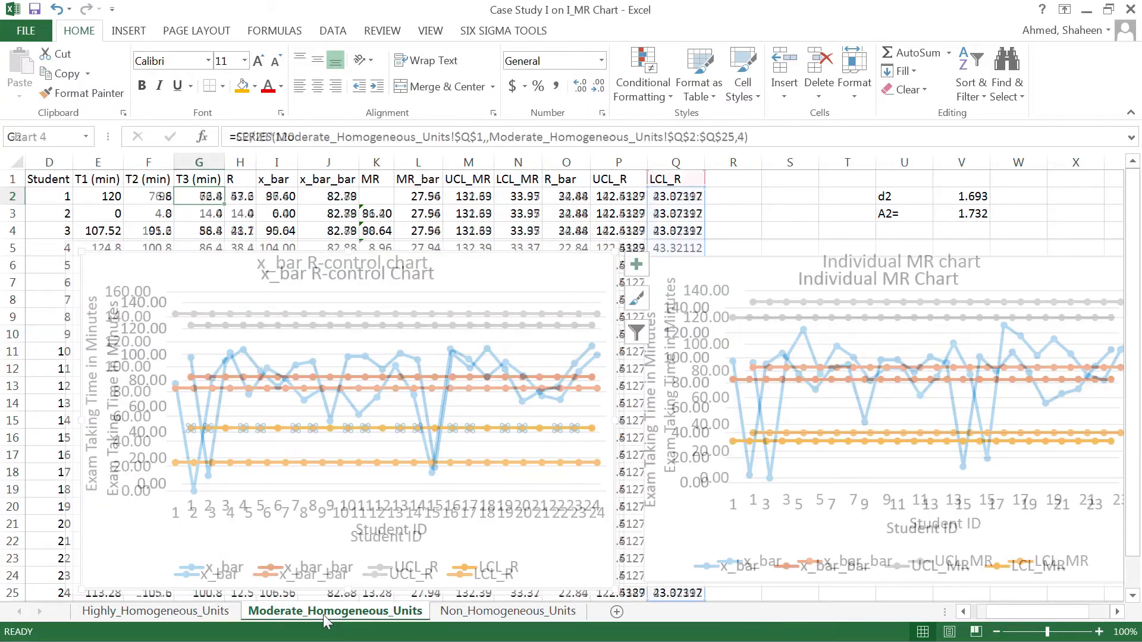
- Check the LCL_R line's source on Non_Homogeneous_Units and select its two charts
left_click(381, 407)
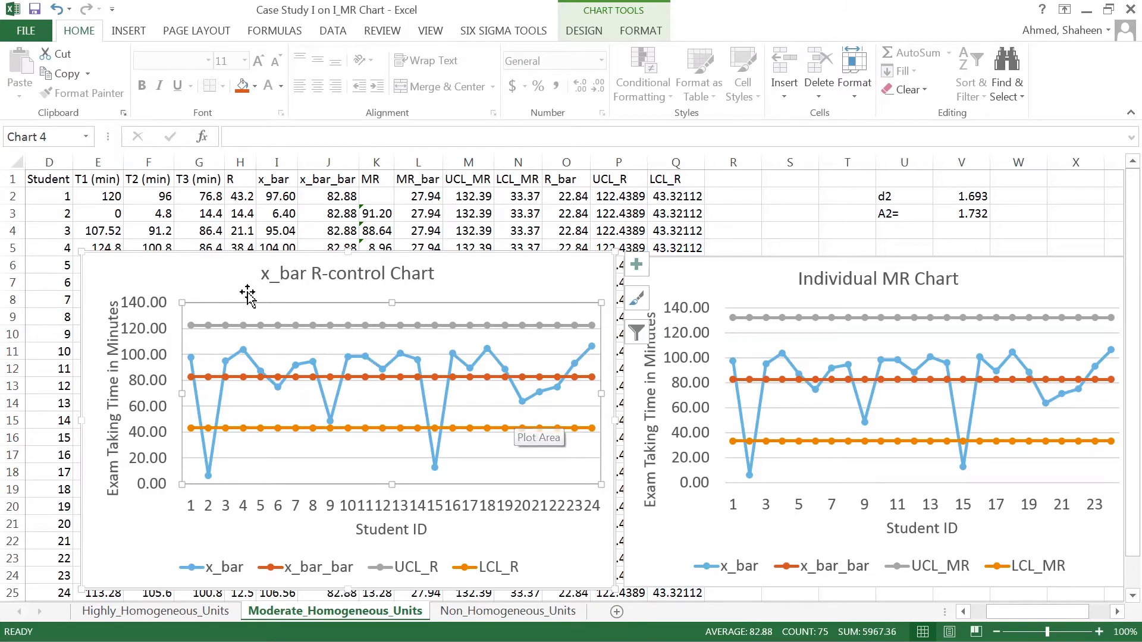
left_click(509, 611)
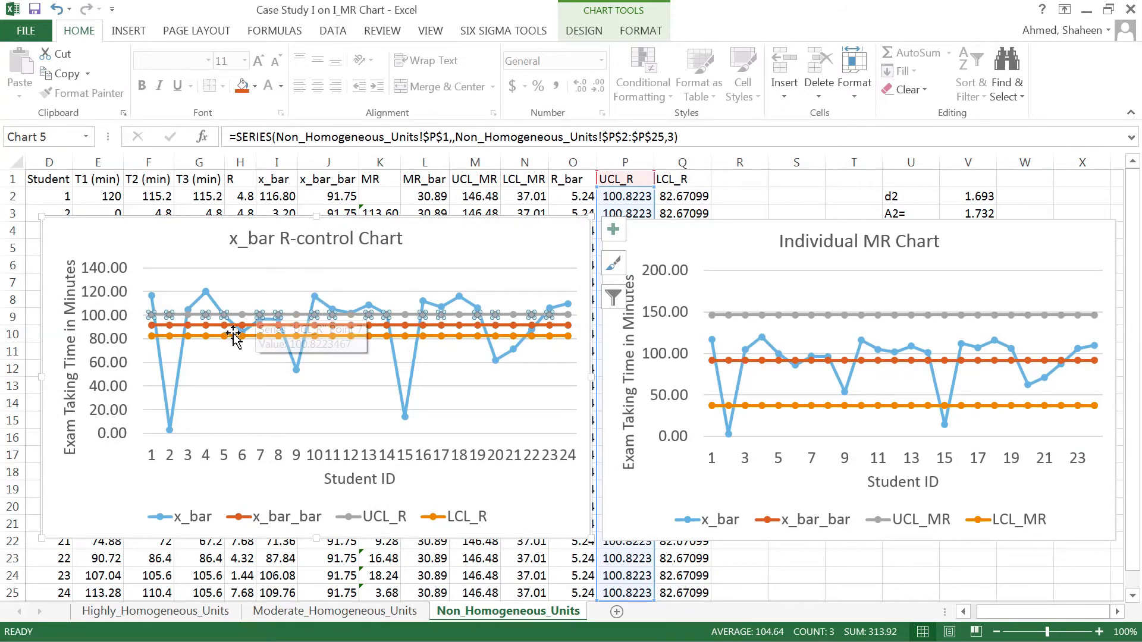
left_click(256, 336)
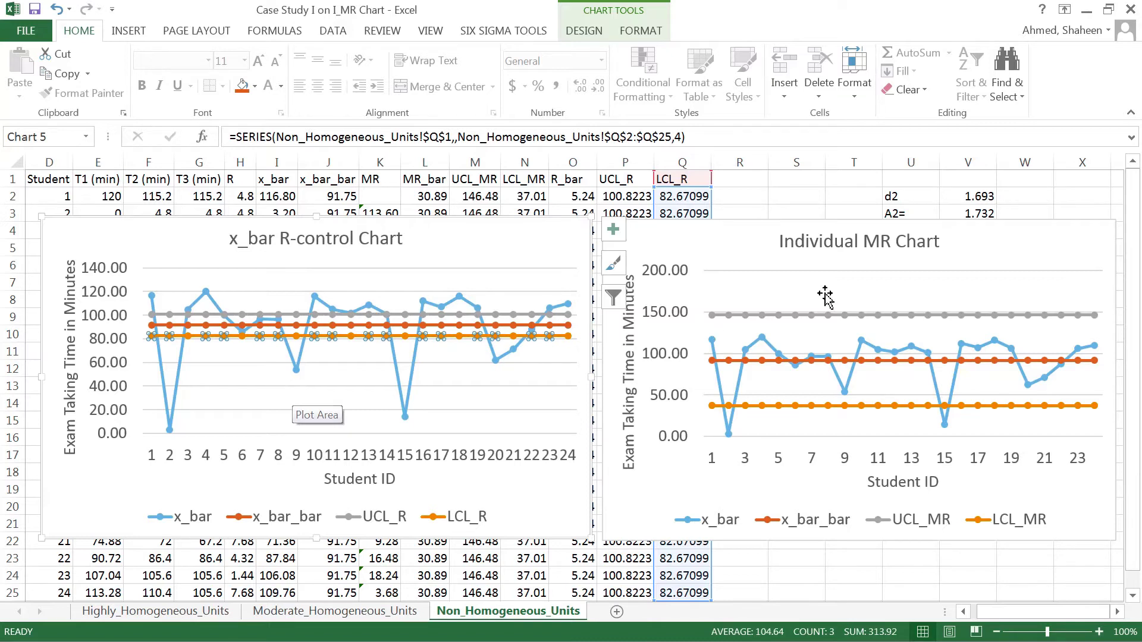
left_click(744, 225)
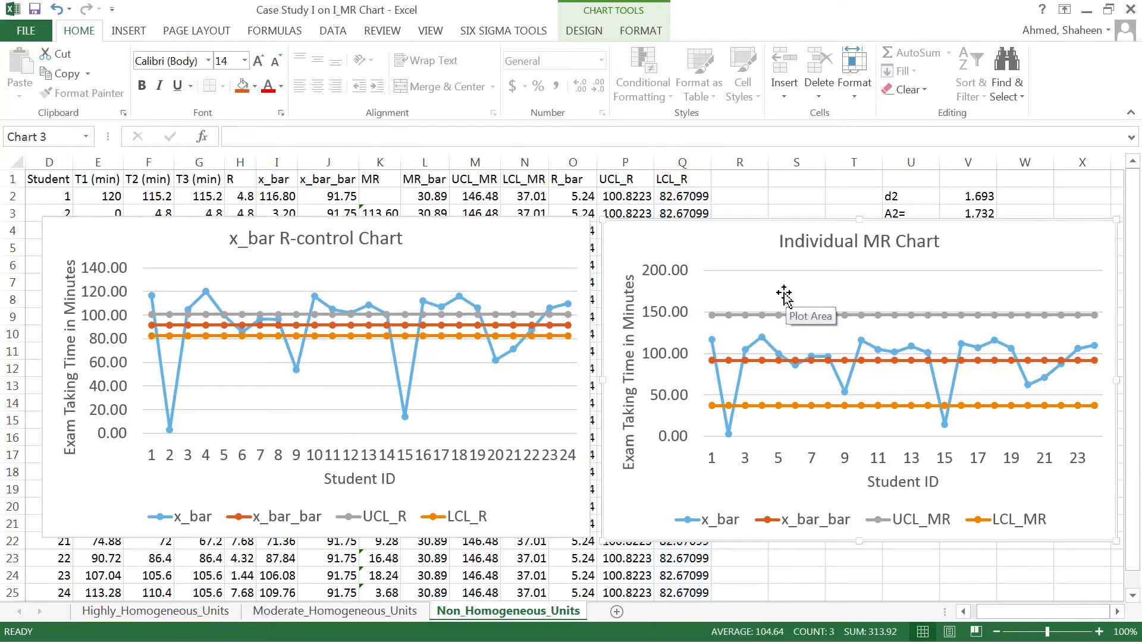
left_click(444, 228)
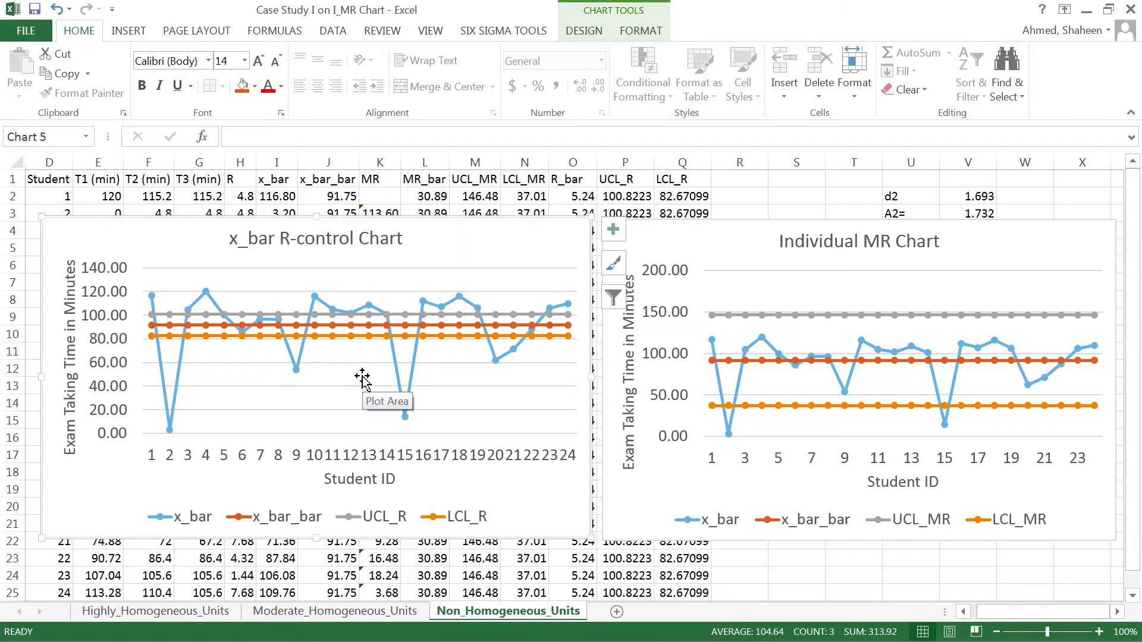
- Confirm on Non_Homogeneous_Units that UCL_R comes from column P and LCL_R from column Q
left_click(284, 314)
left_click(292, 336)
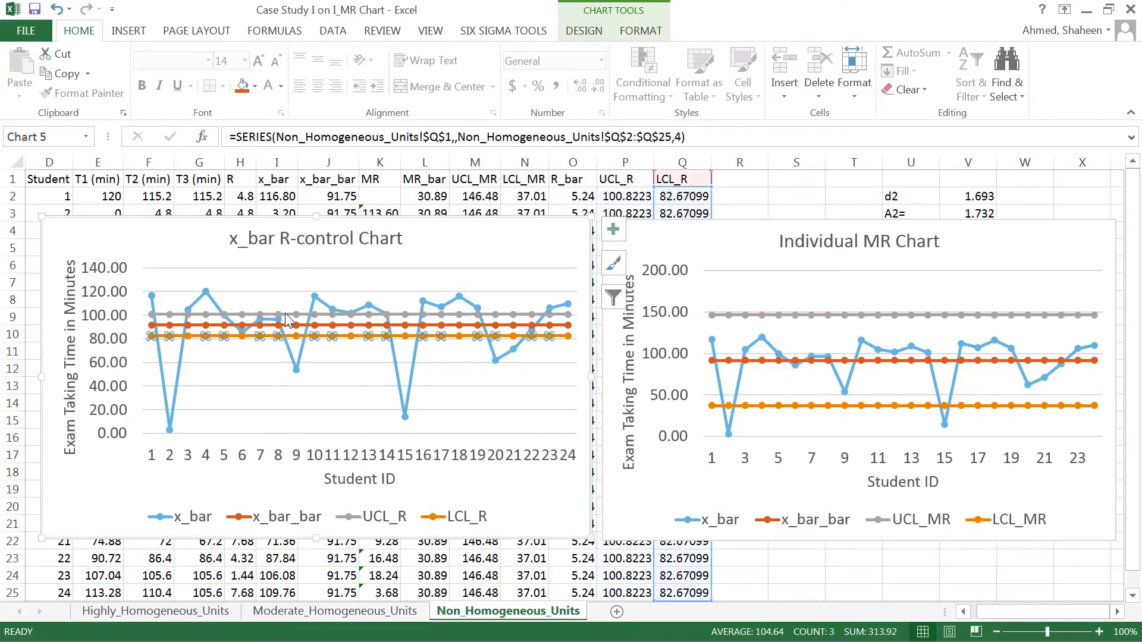
left_click(286, 315)
left_click(293, 336)
left_click(288, 315)
left_click(759, 242)
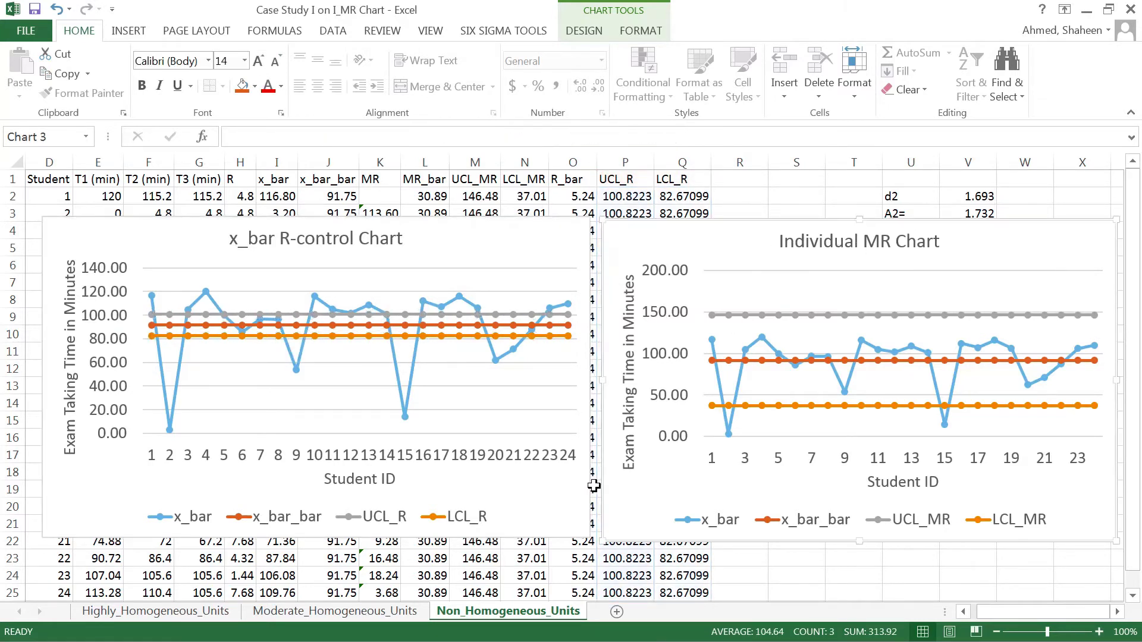
- Verify Moderate_Homogeneous_Units' UCL_R (P2:P25, 122.44) and LCL_R (43.32) series sources
left_click(377, 616)
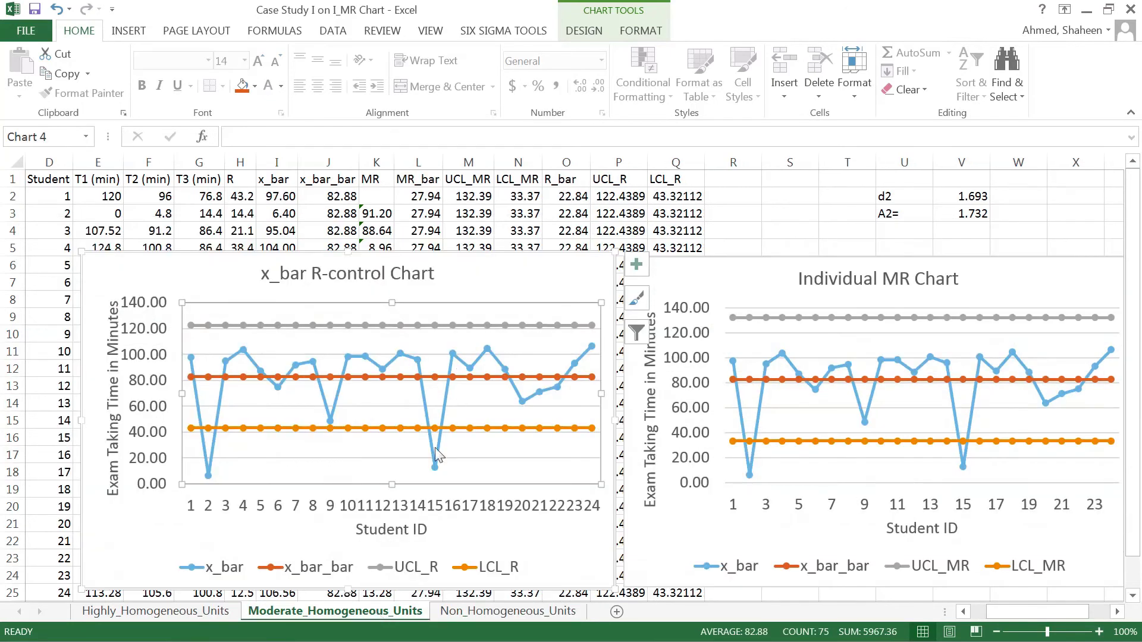
left_click(360, 325)
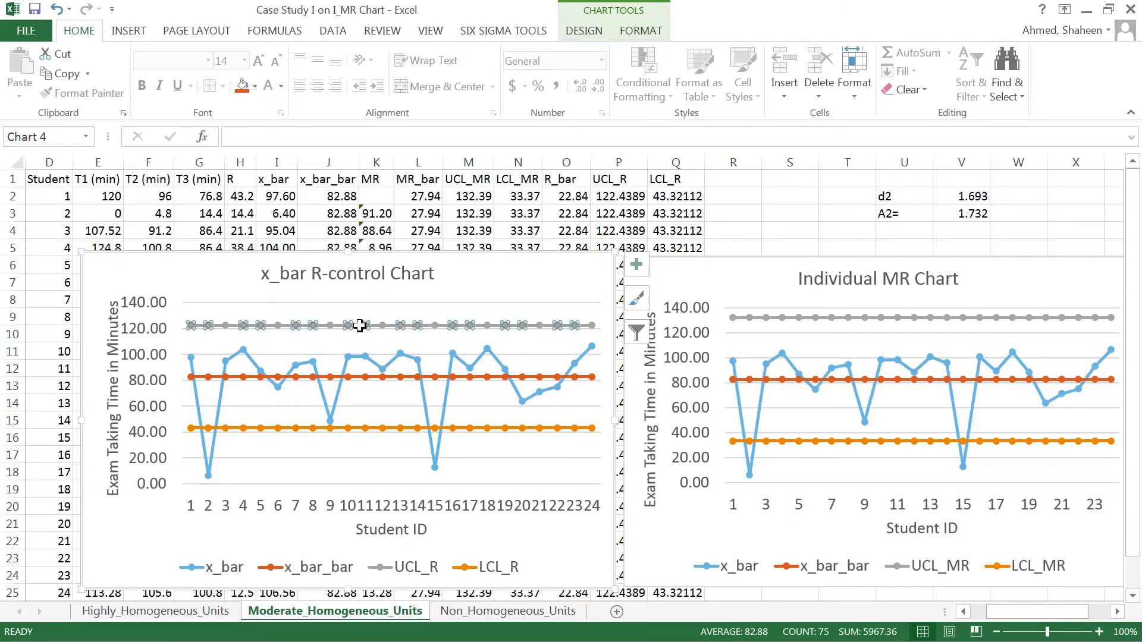
left_click(377, 429)
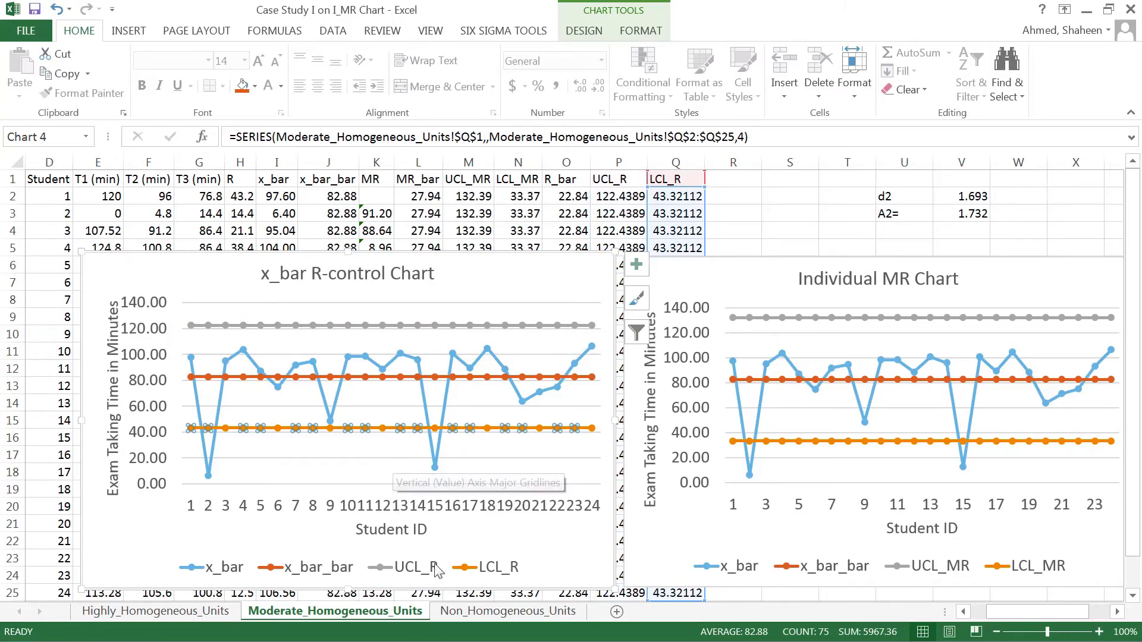
left_click(494, 613)
left_click(375, 613)
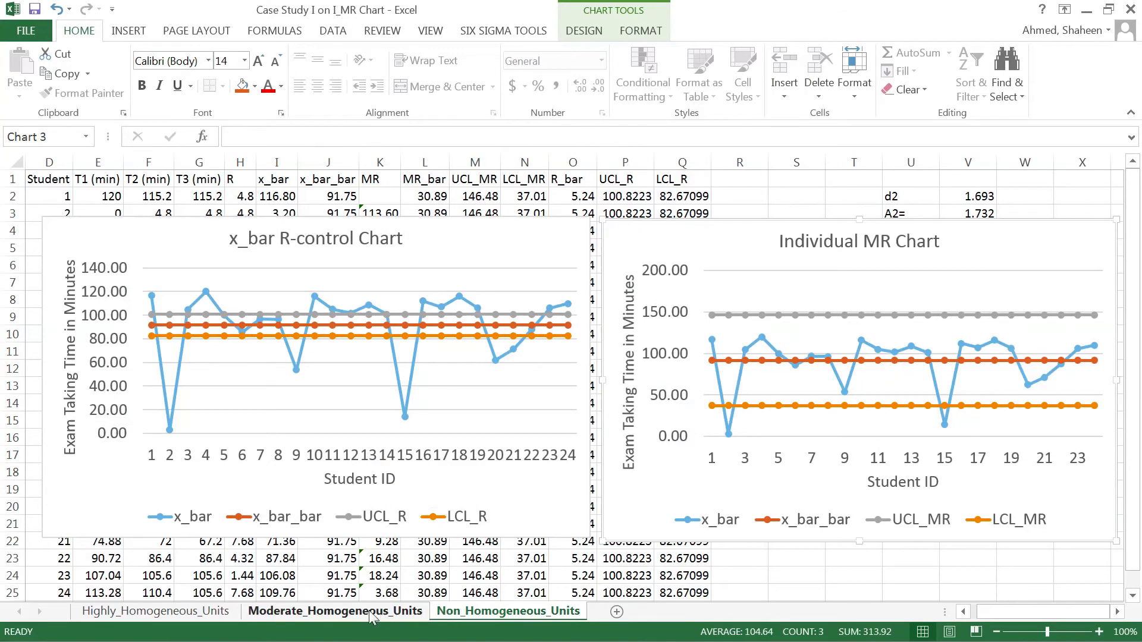
left_click(289, 327)
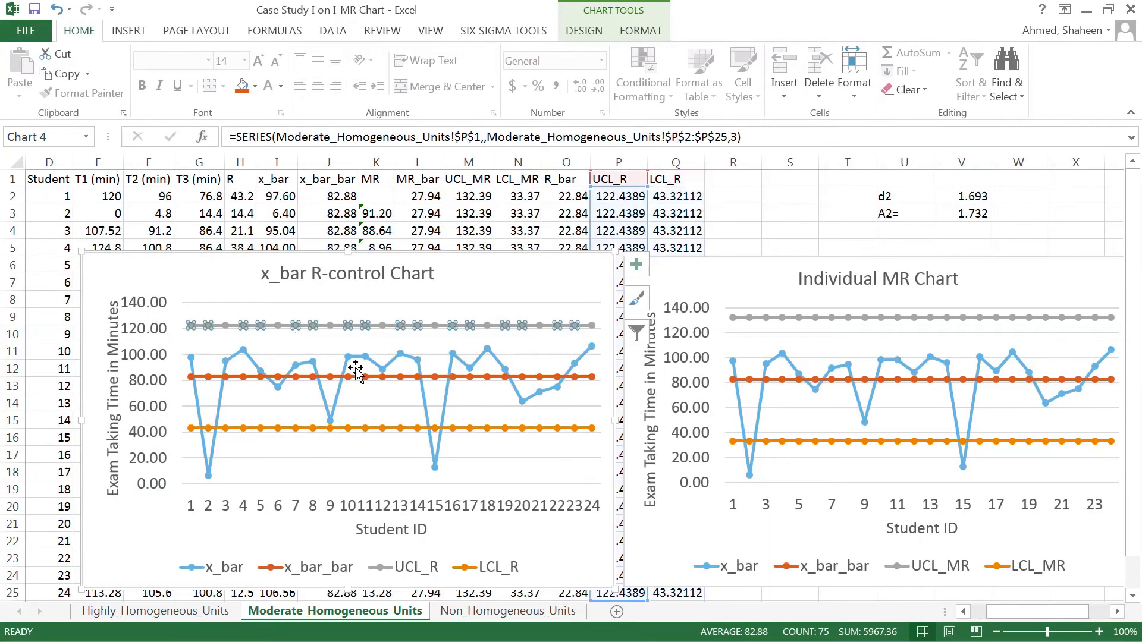
left_click(359, 425)
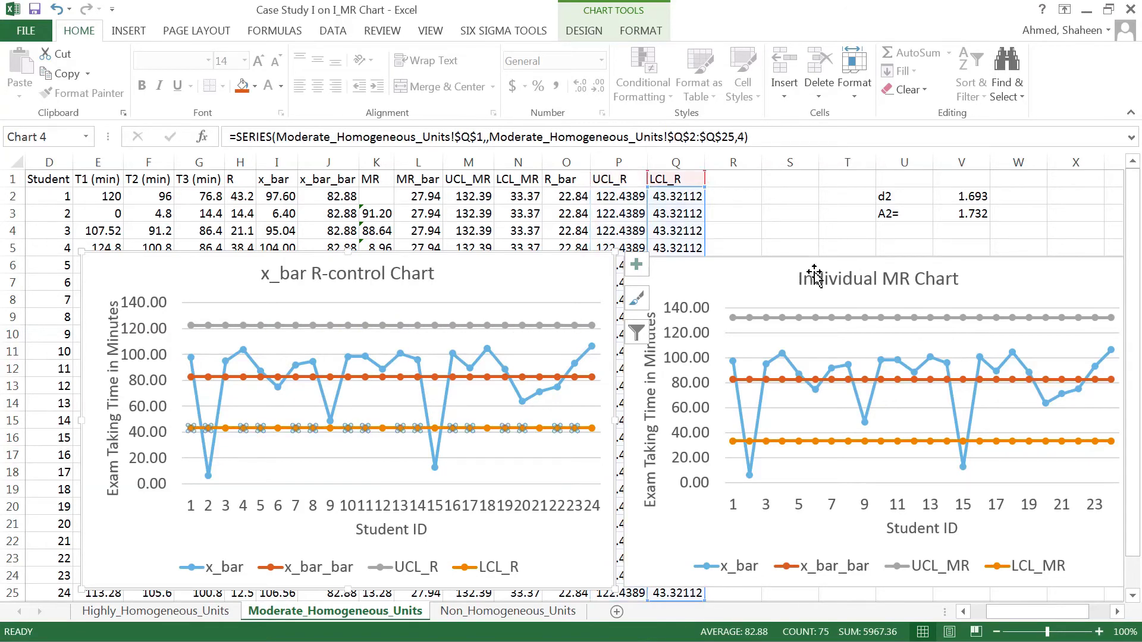
- On Highly_Homogeneous_Units, confirm UCL_R uses column P and nudge the Individual MR chart down
left_click(154, 612)
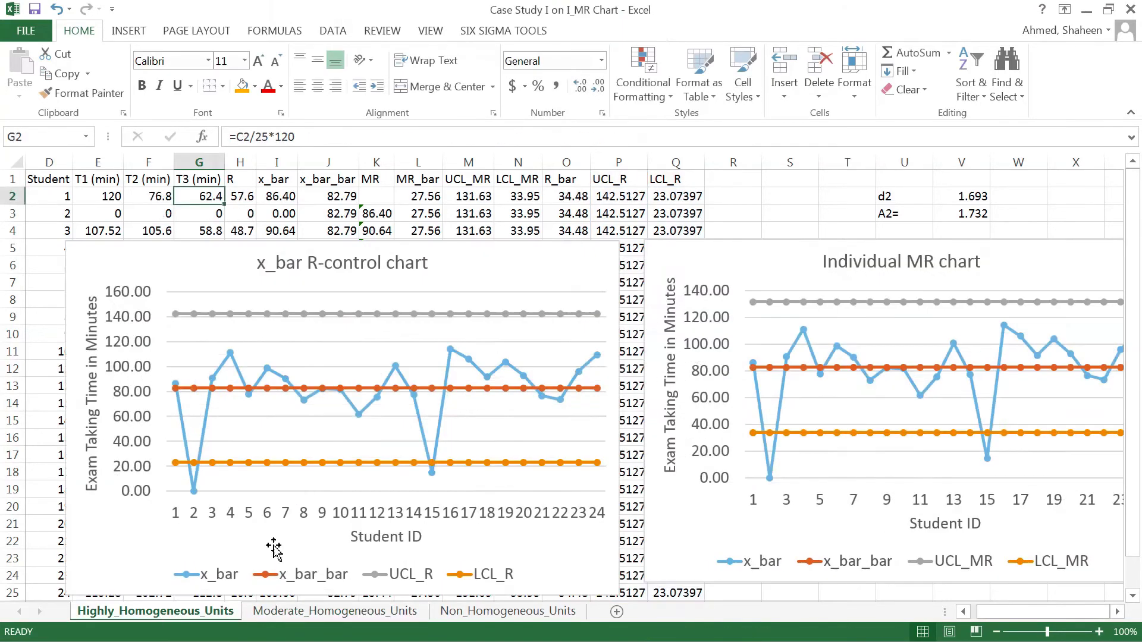
mouse_move(330, 465)
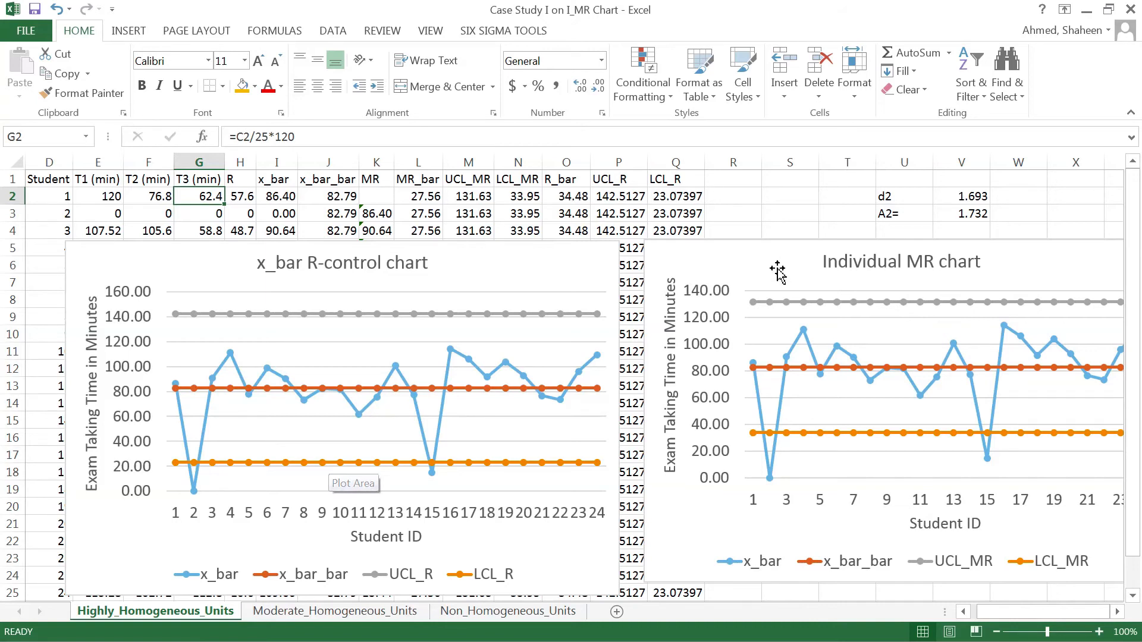
left_click(806, 245)
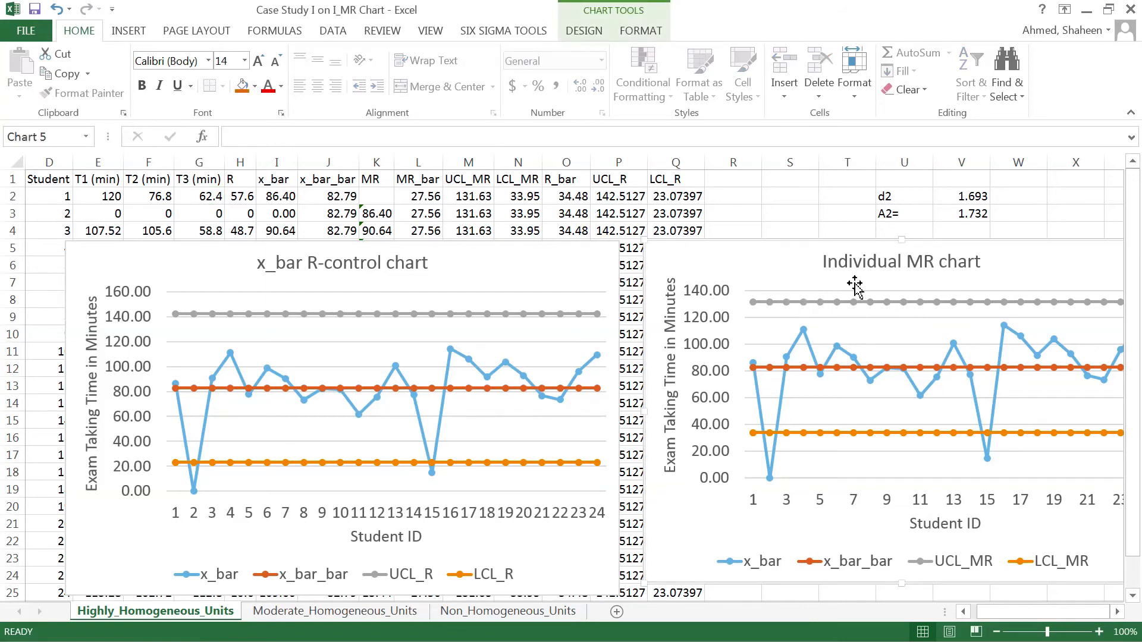
left_click(474, 266)
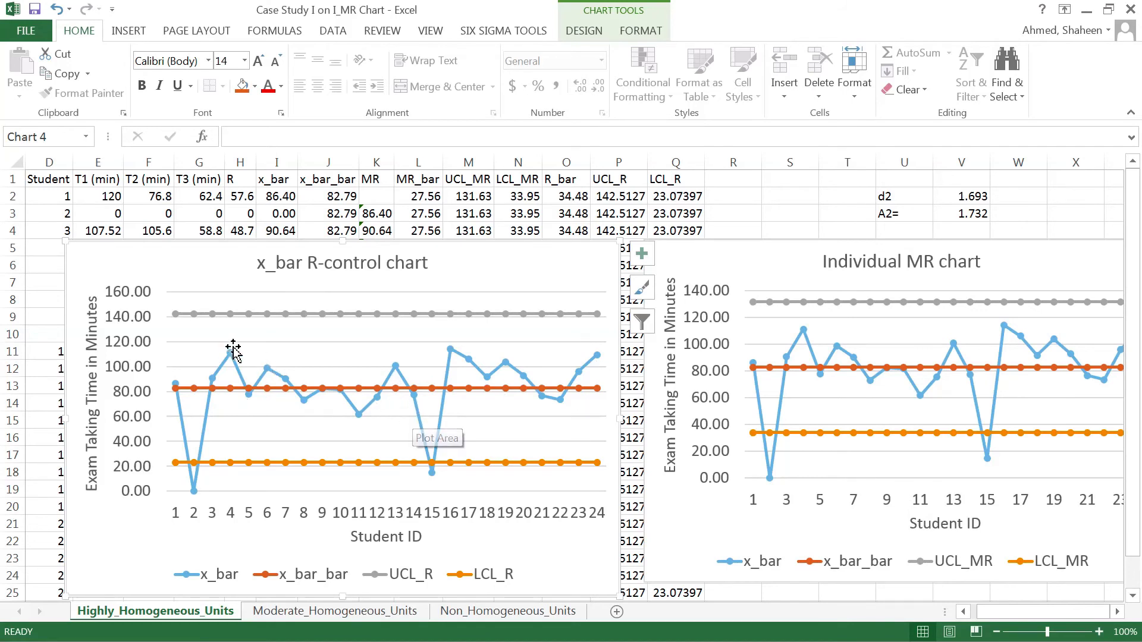
left_click(316, 315)
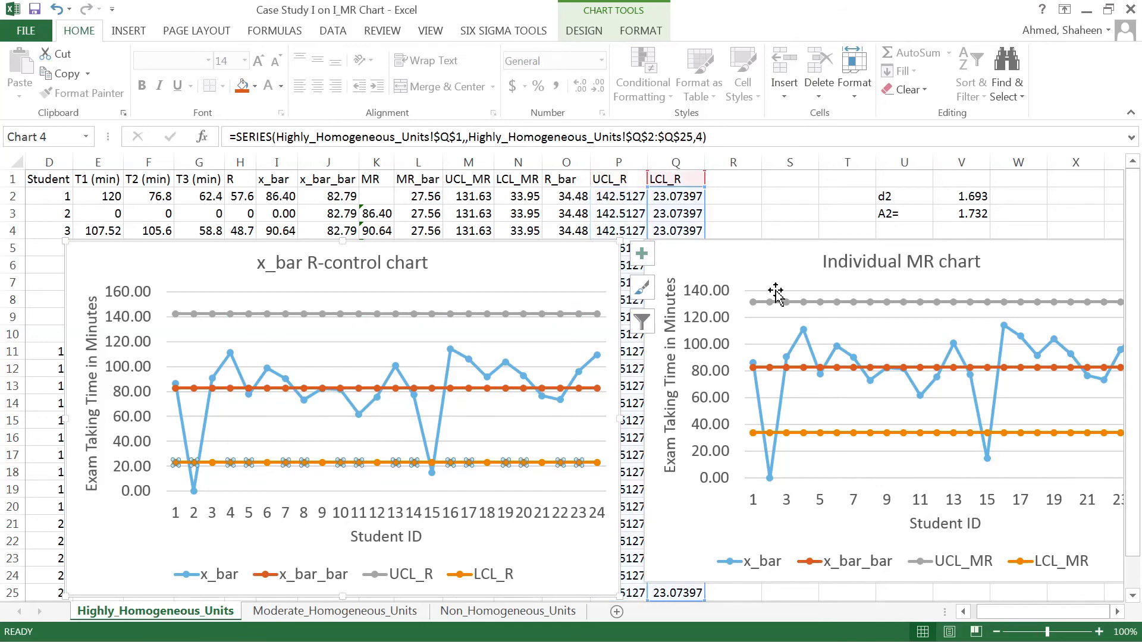
mouse_move(803, 242)
left_mouse_down()
mouse_move(820, 241)
mouse_move(794, 257)
left_mouse_up()
- Shift the Individual MR chart right on Moderate, then nudge it up on Non_Homogeneous_Units
left_click(334, 611)
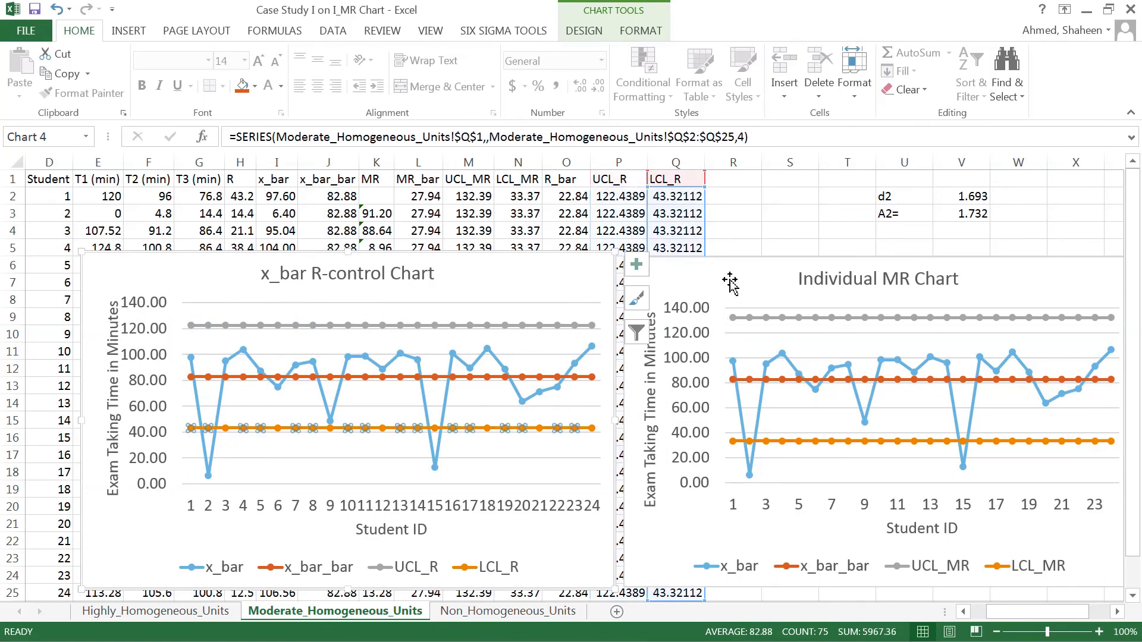
left_click_drag(749, 260, 782, 265)
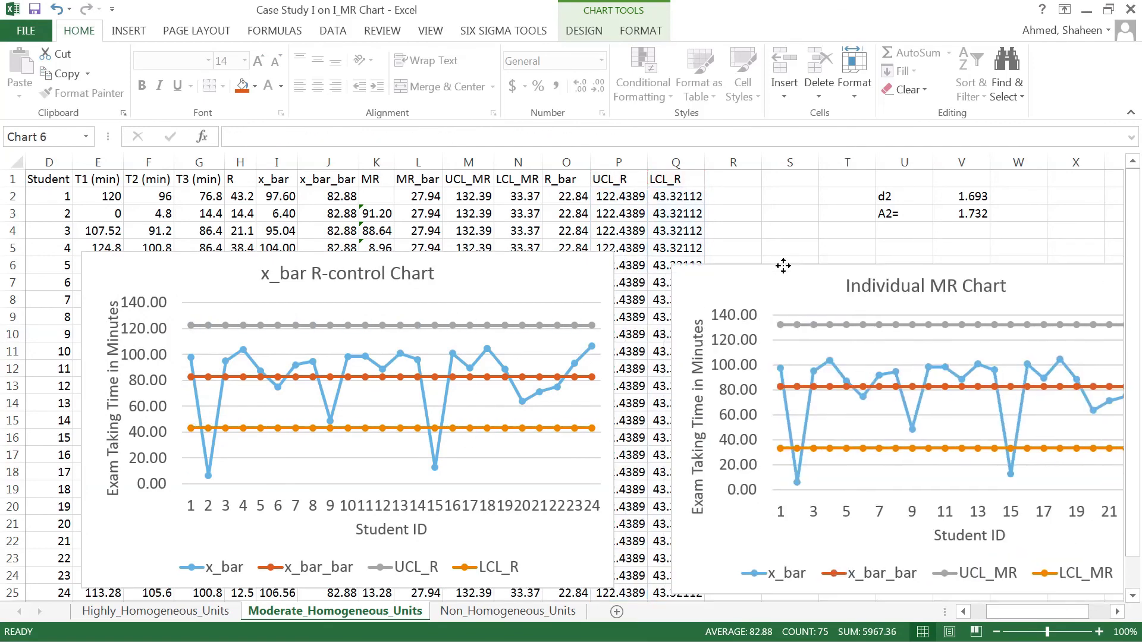
left_click(517, 610)
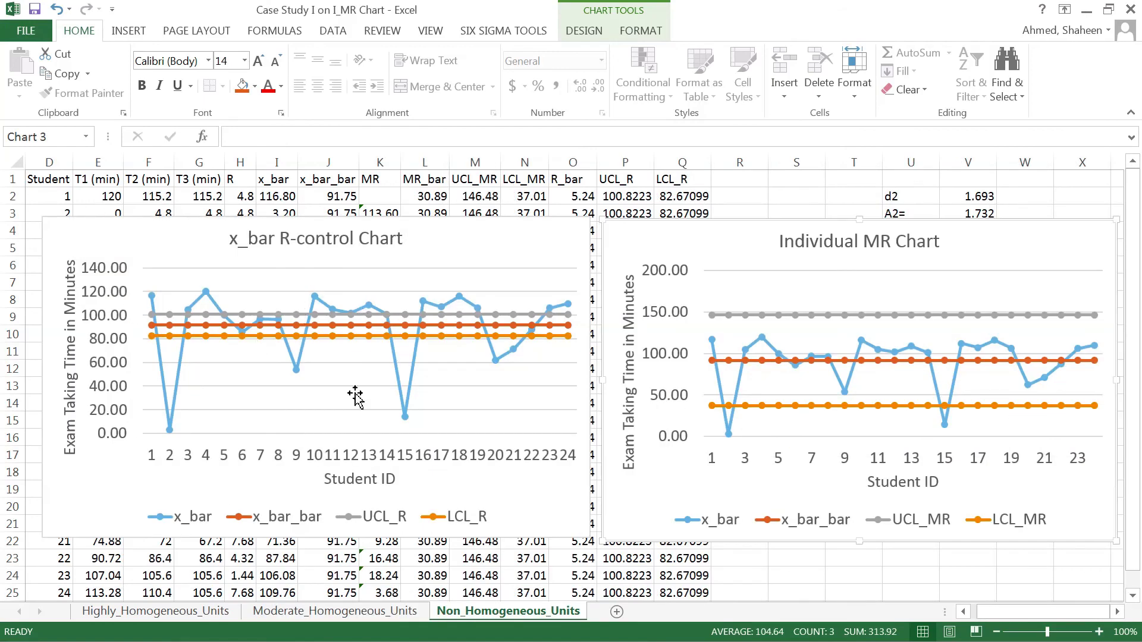
left_click(283, 317)
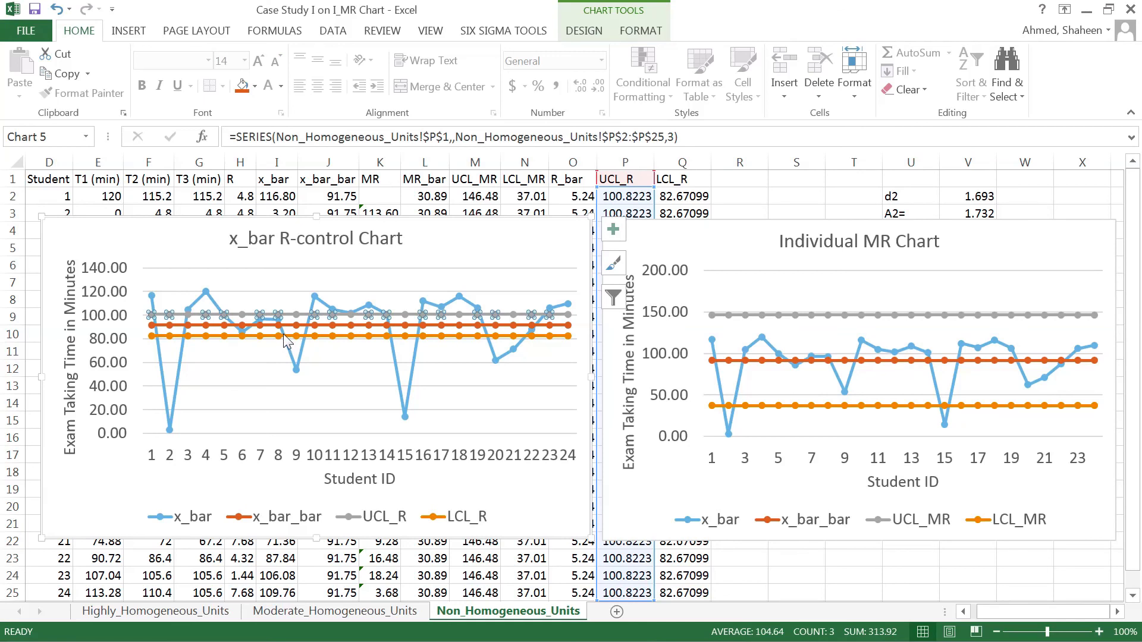
left_click(289, 336)
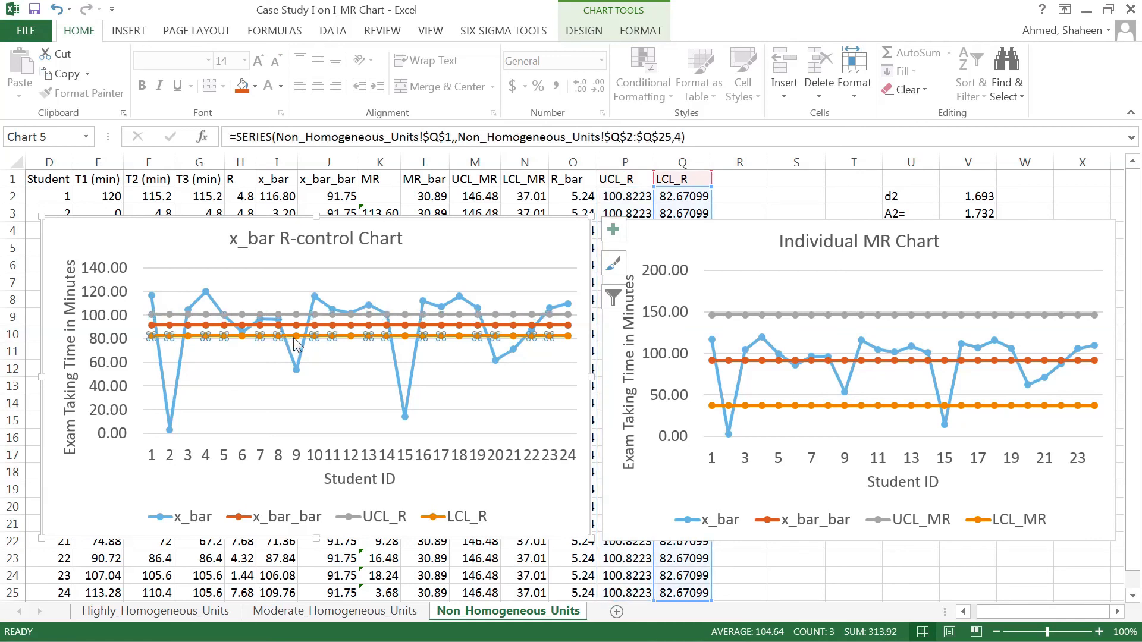
mouse_move(731, 234)
left_mouse_down()
mouse_move(729, 247)
mouse_move(734, 228)
left_mouse_up()
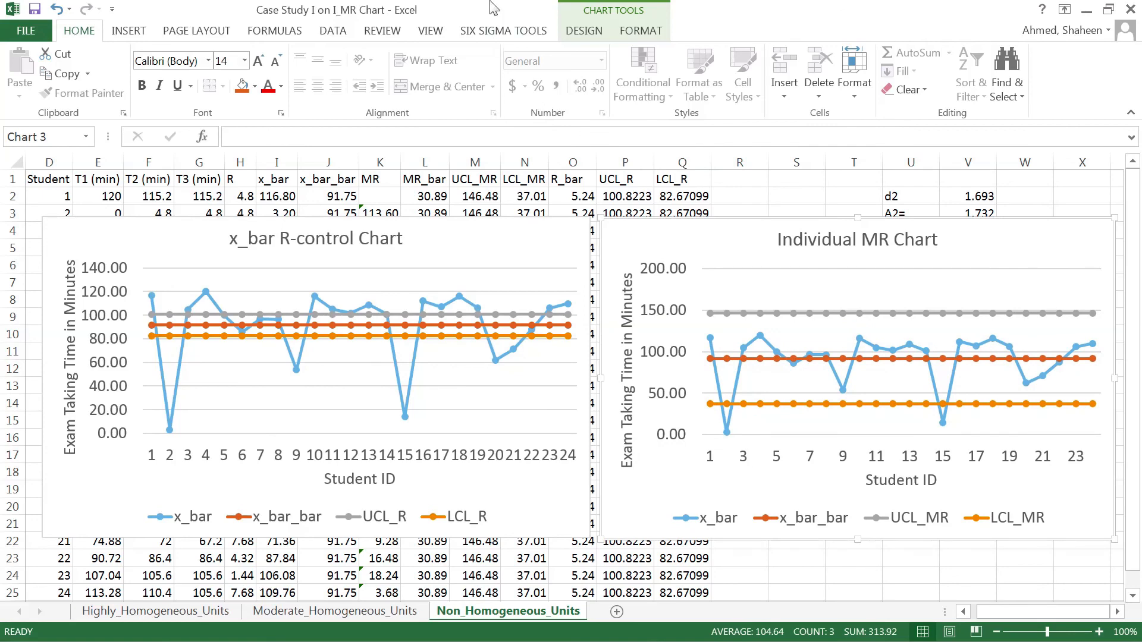